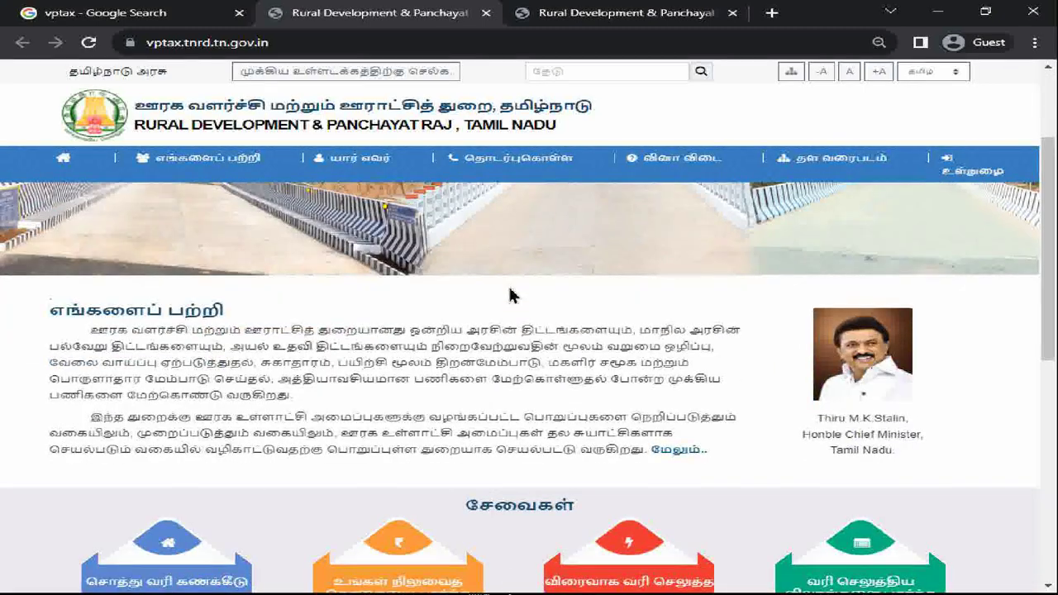
- Open the quick tax payment service from the homepage's services section and bring up its Pay Tax form
{"action": "scroll", "coordinate": [508, 295], "scroll_direction": "down", "scroll_amount": 2}
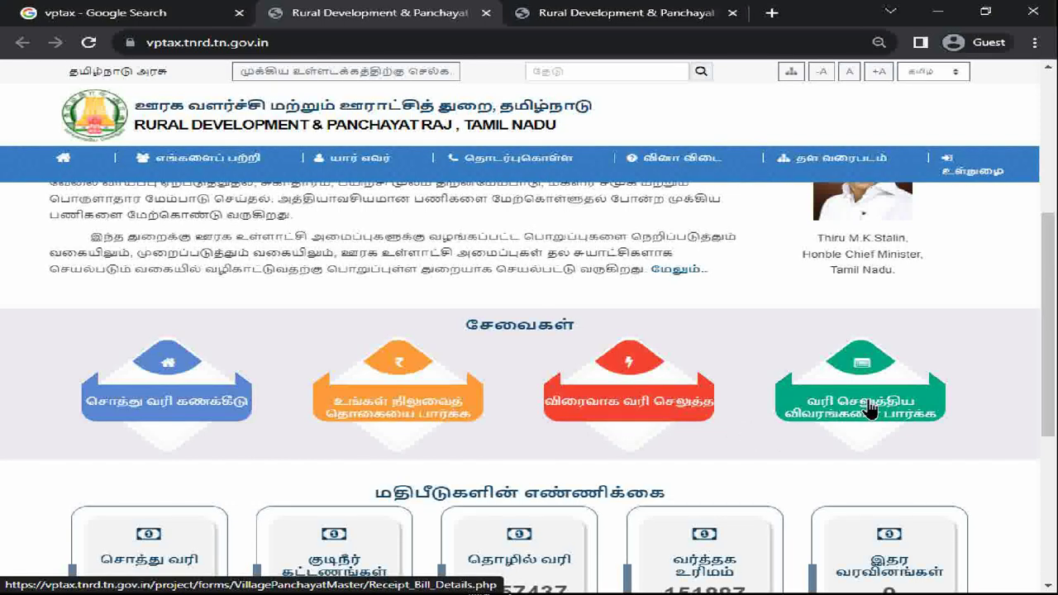
{"action": "scroll", "coordinate": [421, 397], "scroll_direction": "down", "scroll_amount": 2}
{"action": "scroll", "coordinate": [421, 396], "scroll_direction": "down", "scroll_amount": 1}
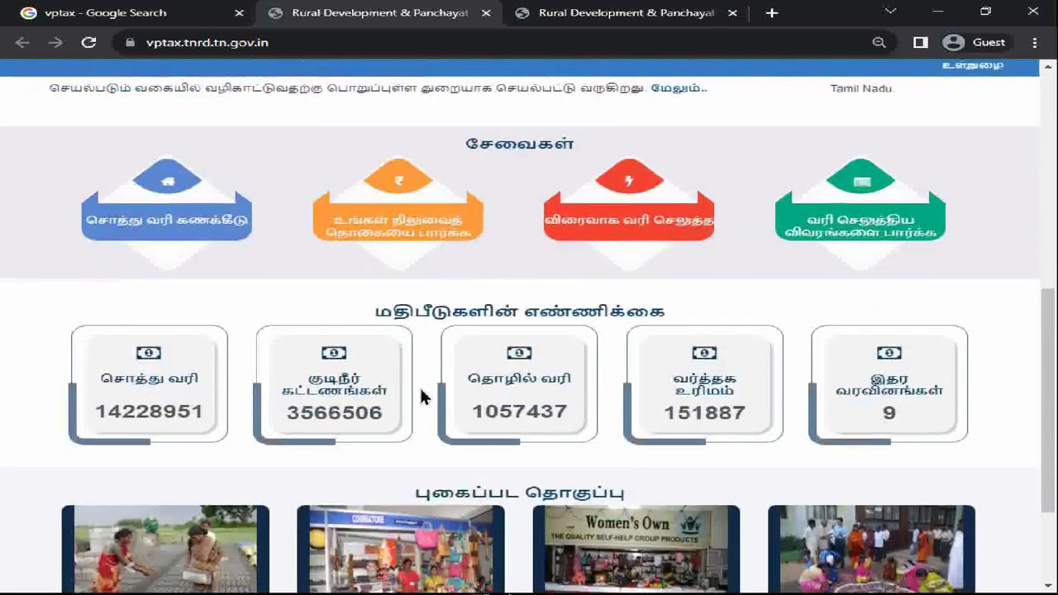
{"action": "scroll", "coordinate": [420, 396], "scroll_direction": "down", "scroll_amount": 2}
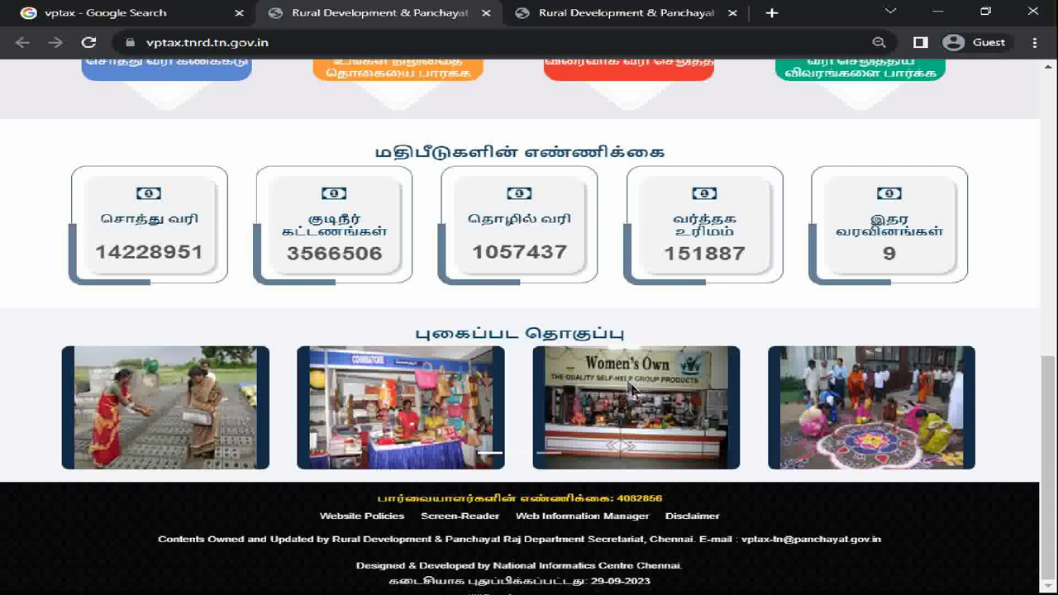
{"action": "scroll", "coordinate": [690, 359], "scroll_direction": "up", "scroll_amount": 2}
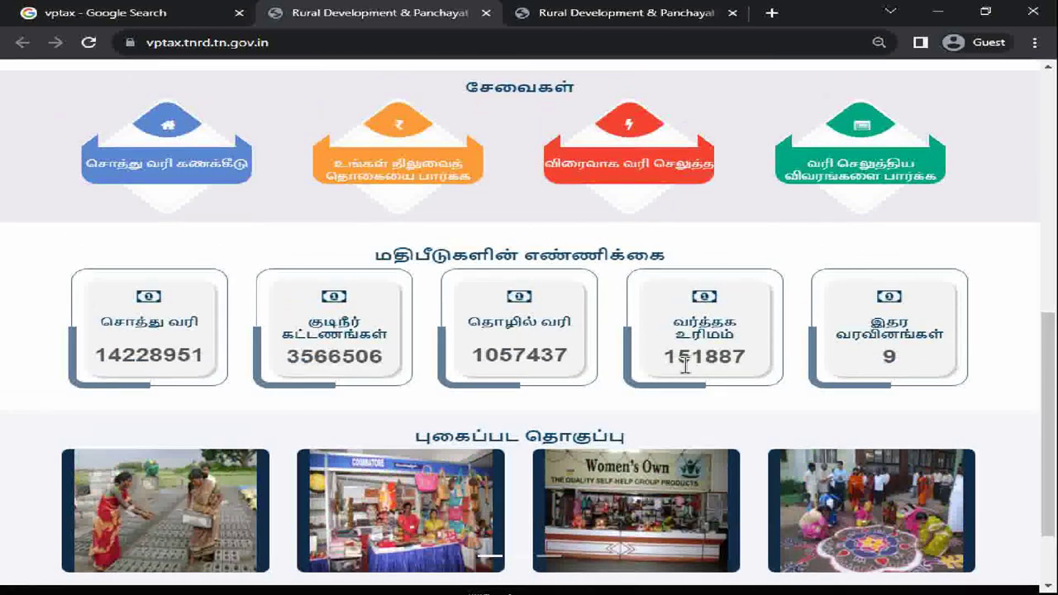
{"action": "scroll", "coordinate": [686, 365], "scroll_direction": "up", "scroll_amount": 1}
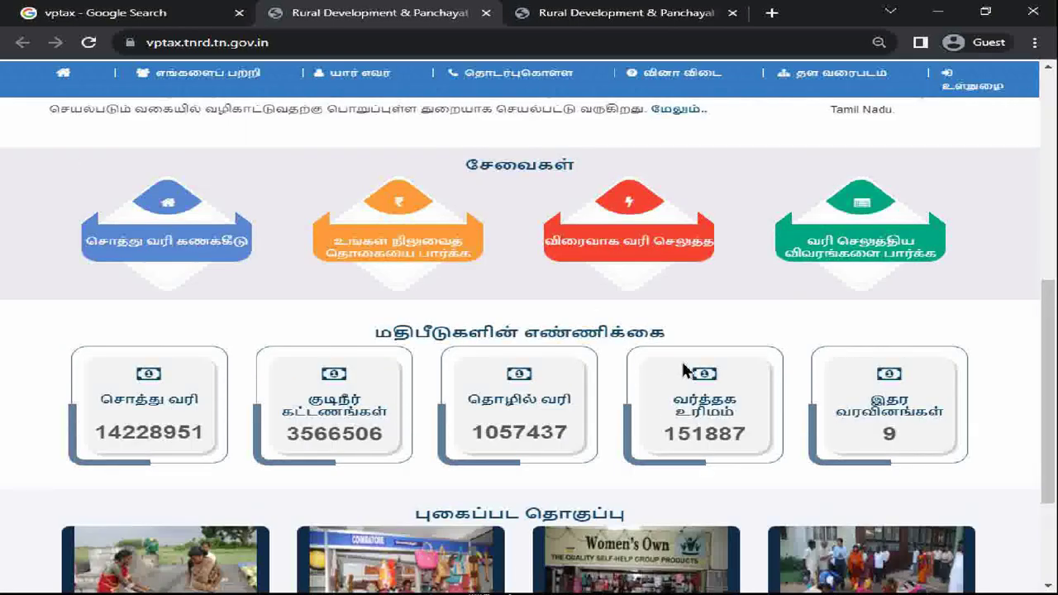
{"action": "left_click", "coordinate": [639, 251]}
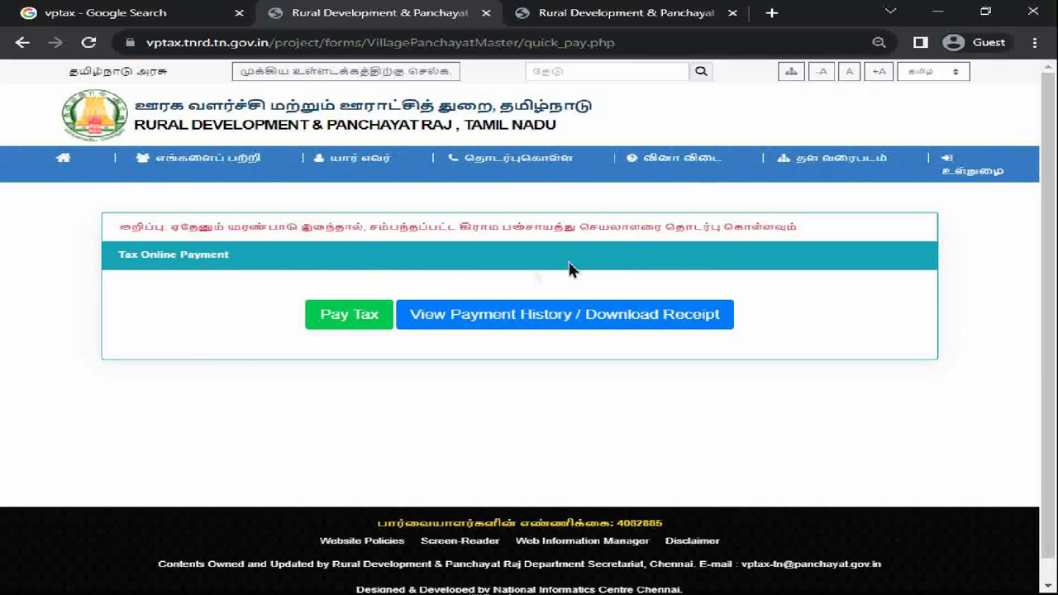
{"action": "key", "text": "ctrl+plus"}
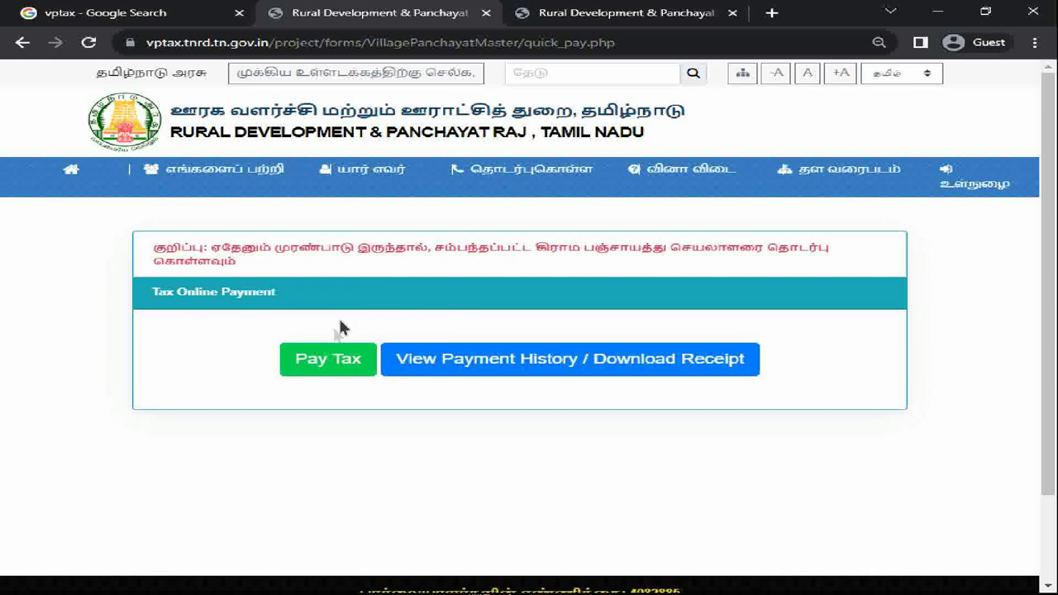
{"action": "left_click", "coordinate": [334, 369]}
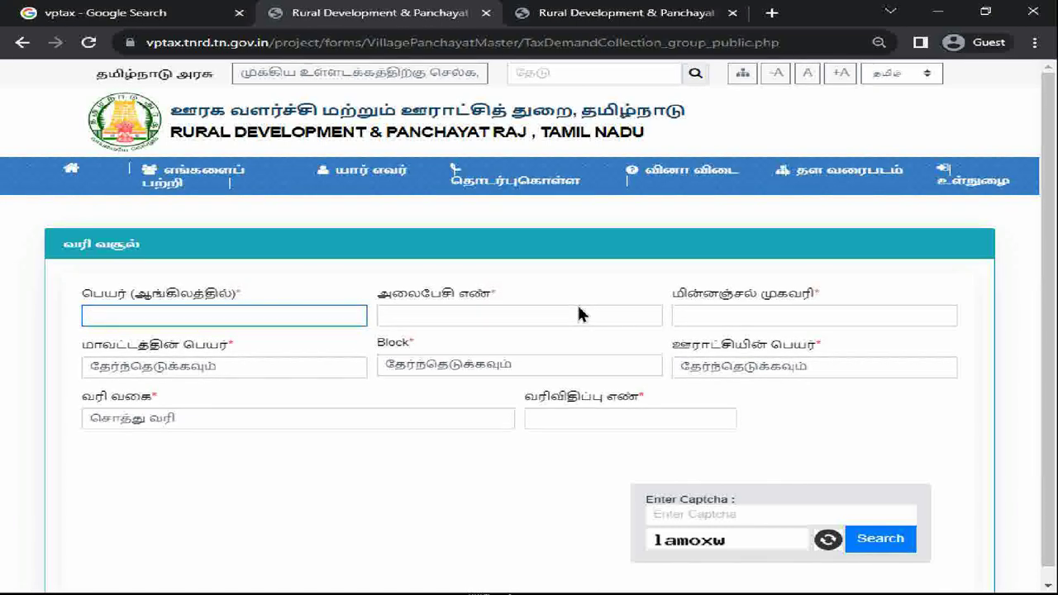
- Enter the taxpayer's name in English and go through the mobile number and email fields
{"action": "type", "text": "svs"}
{"action": "left_click", "coordinate": [572, 314]}
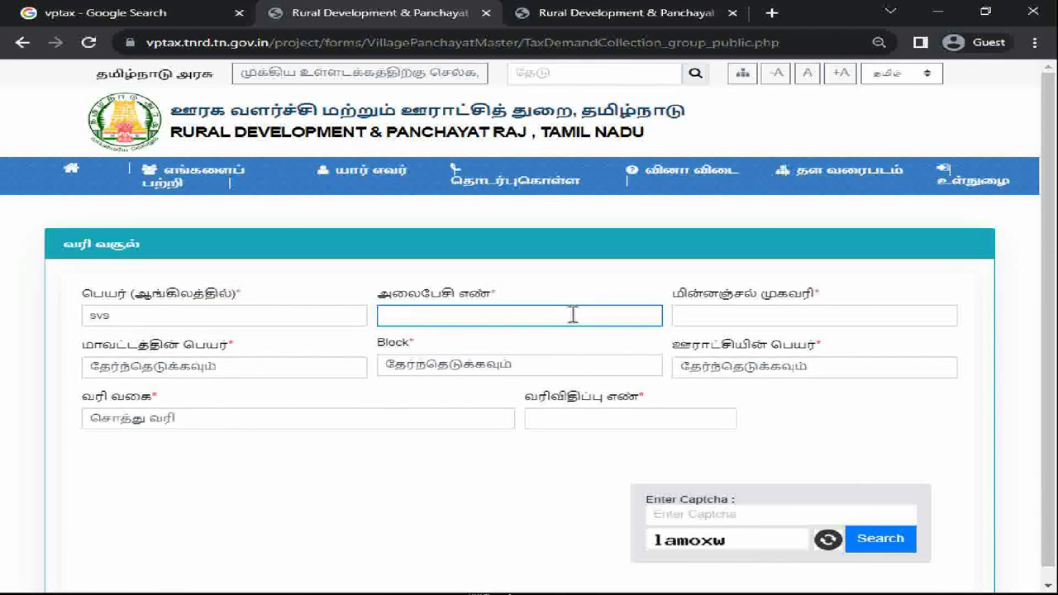
{"action": "left_click", "coordinate": [700, 315]}
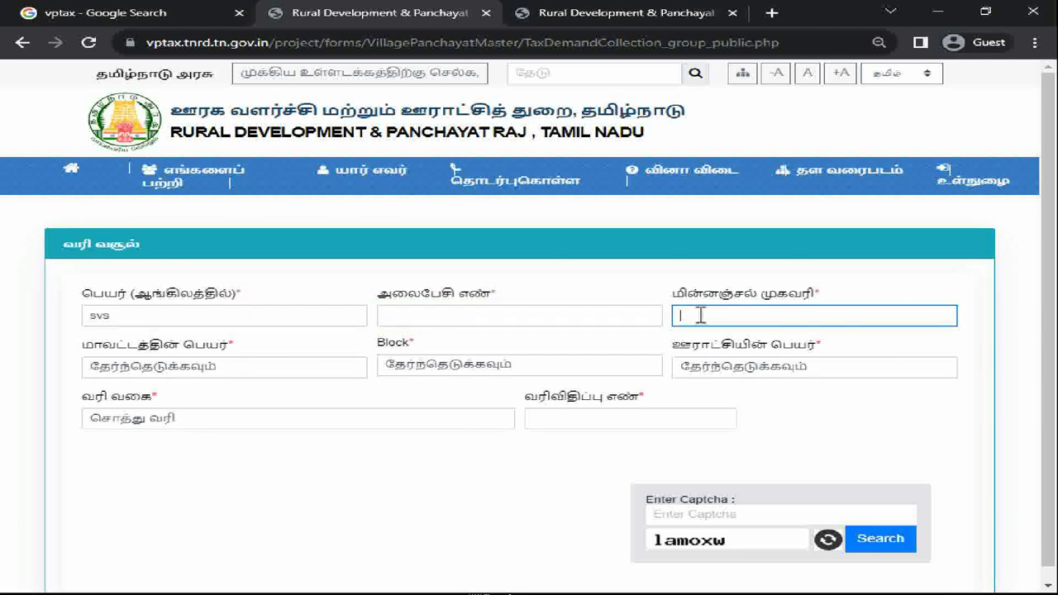
- Set the district to திருவண்ணாமலை and the block to சேத்துப்பட்டு
{"action": "left_click", "coordinate": [311, 372]}
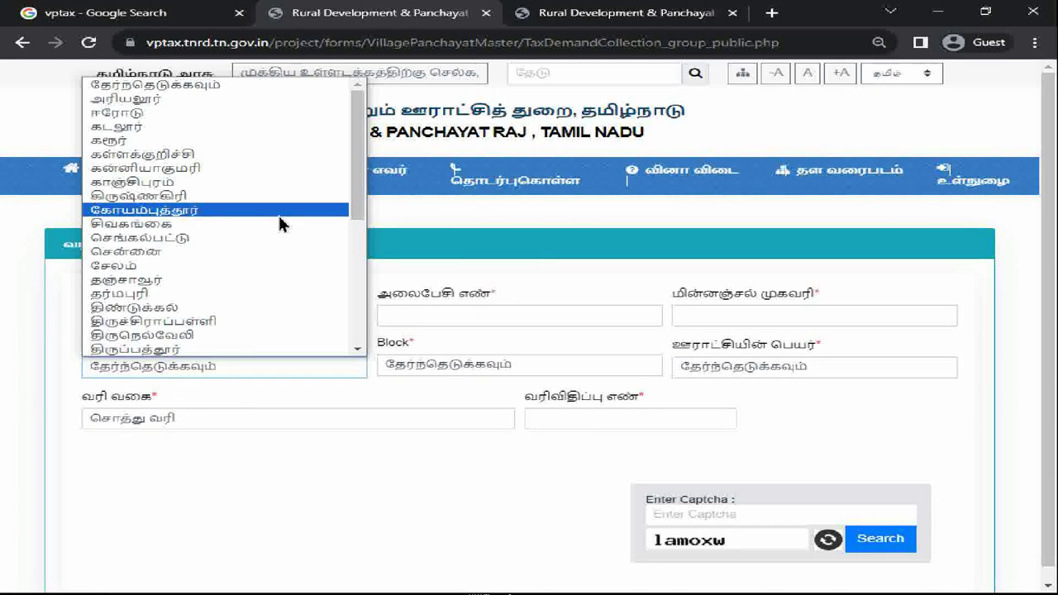
{"action": "scroll", "coordinate": [278, 213], "scroll_direction": "down", "scroll_amount": 5}
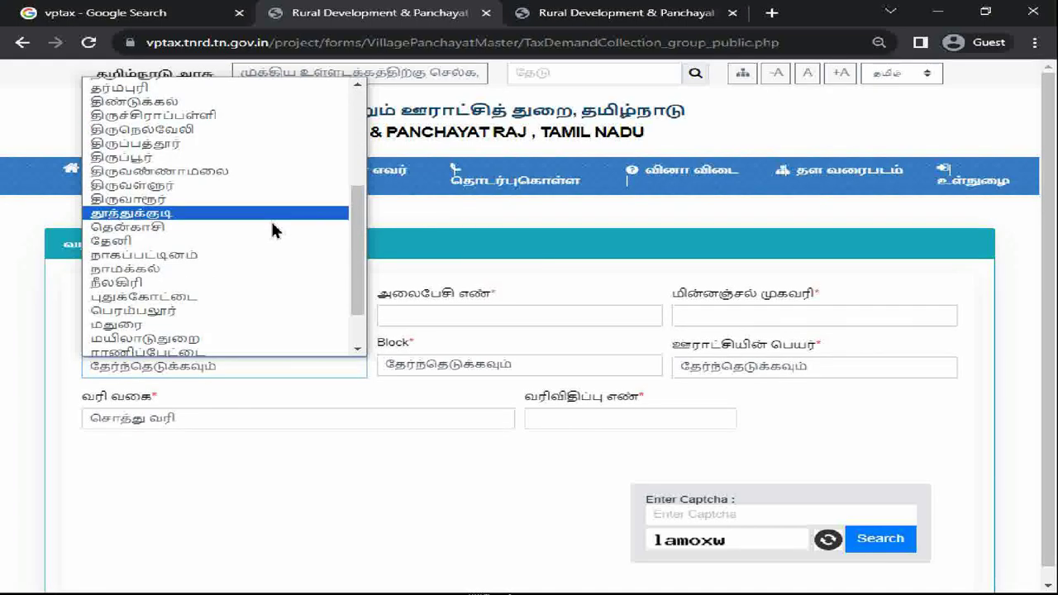
{"action": "left_click", "coordinate": [263, 174]}
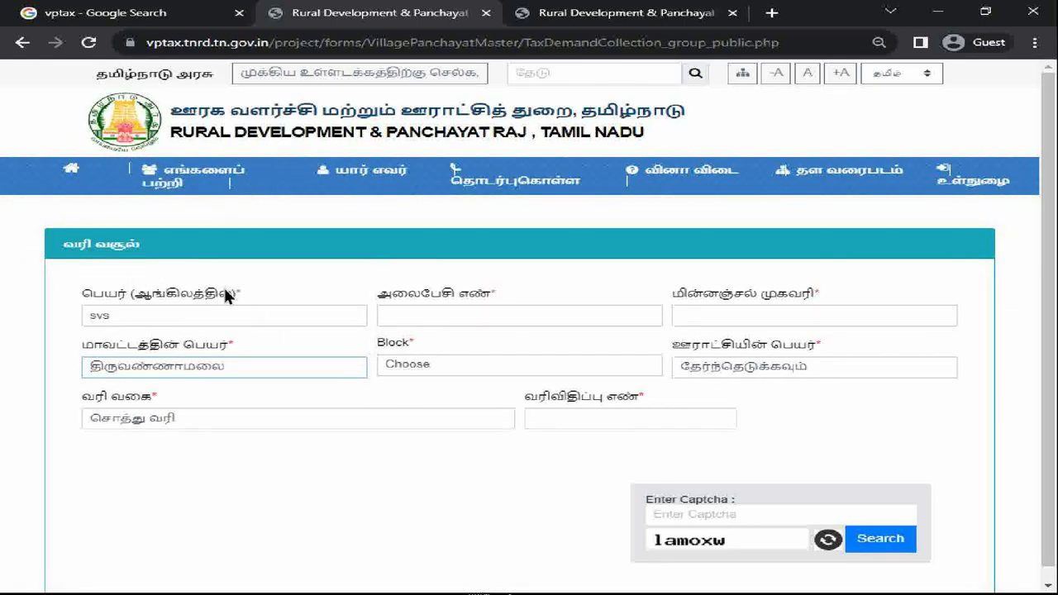
{"action": "left_click", "coordinate": [482, 369]}
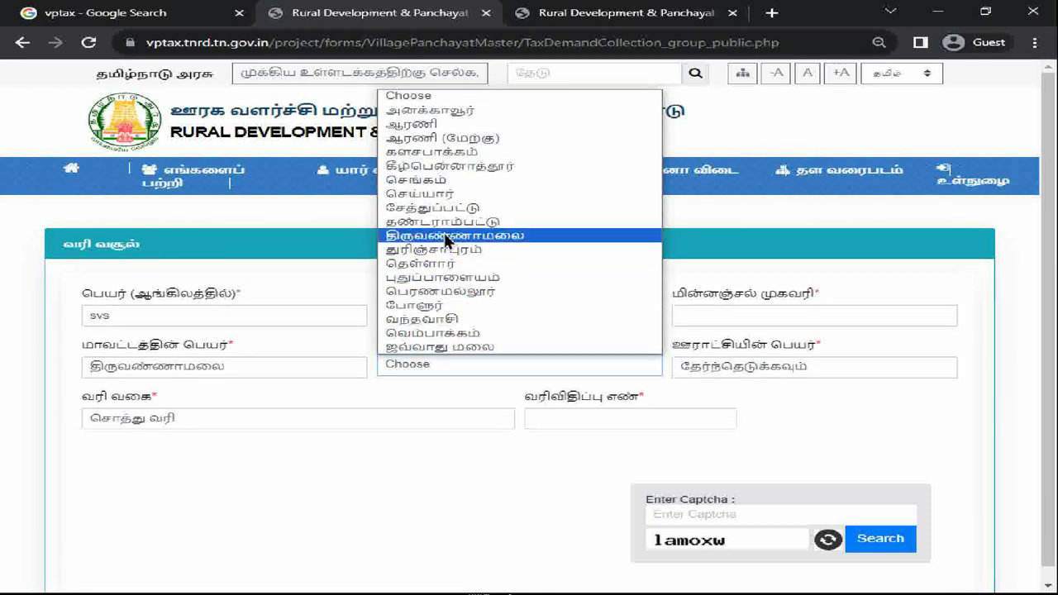
{"action": "left_click", "coordinate": [450, 208]}
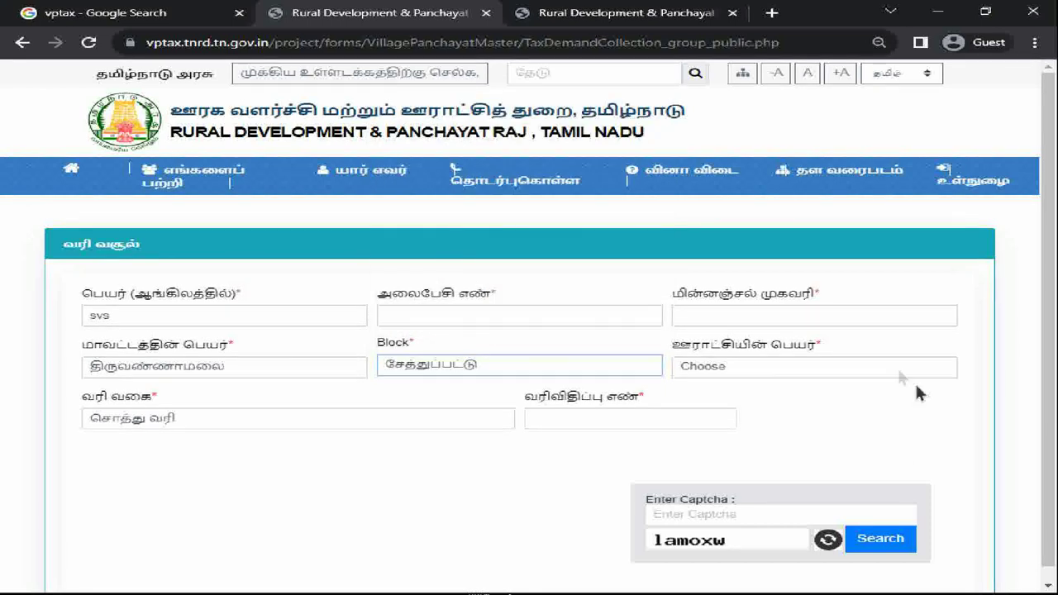
- Choose விளாப்பாக்கம் as the village panchayat name
{"action": "left_click", "coordinate": [800, 374]}
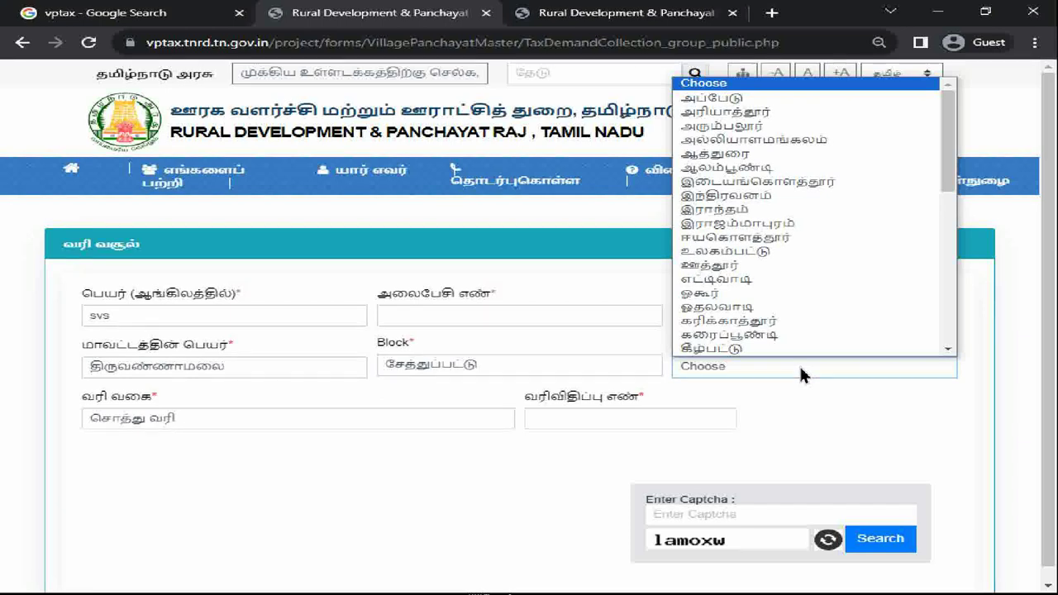
{"action": "scroll", "coordinate": [795, 347], "scroll_direction": "down", "scroll_amount": 1}
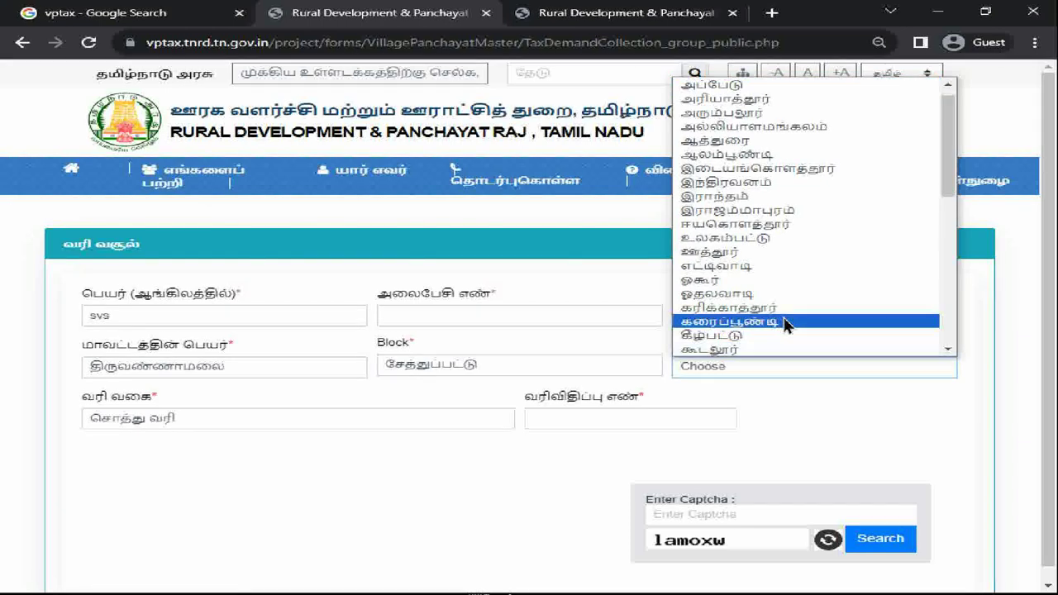
{"action": "scroll", "coordinate": [770, 281], "scroll_direction": "down", "scroll_amount": 5}
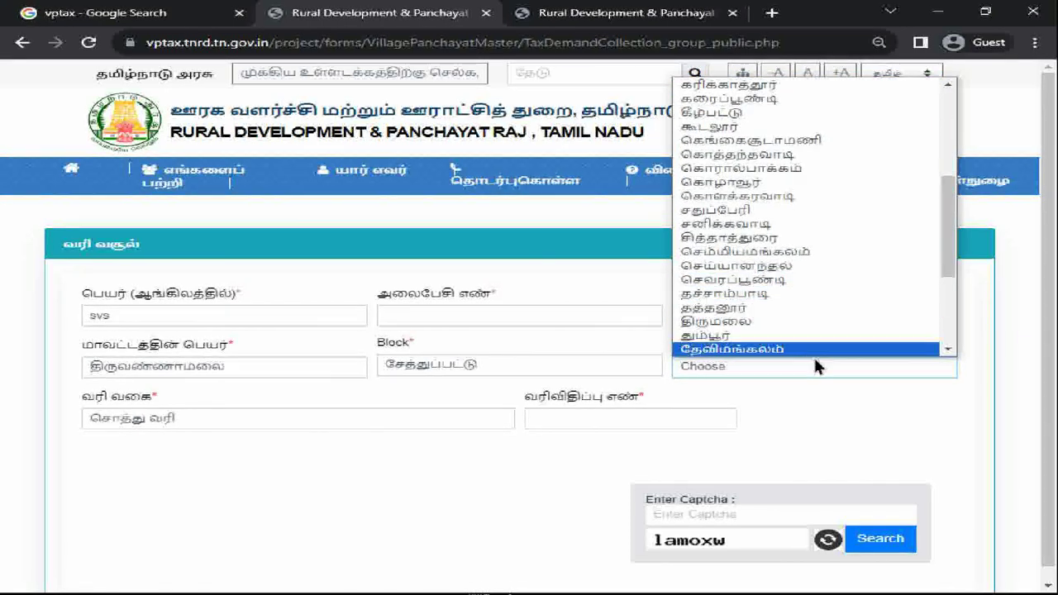
{"action": "scroll", "coordinate": [769, 305], "scroll_direction": "down", "scroll_amount": 4}
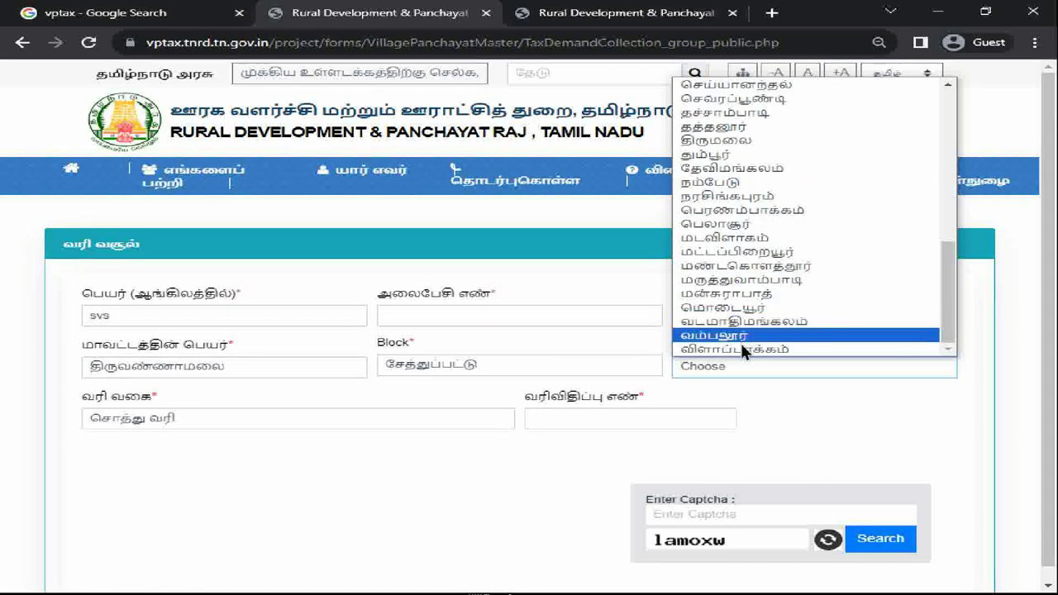
{"action": "left_click", "coordinate": [719, 354]}
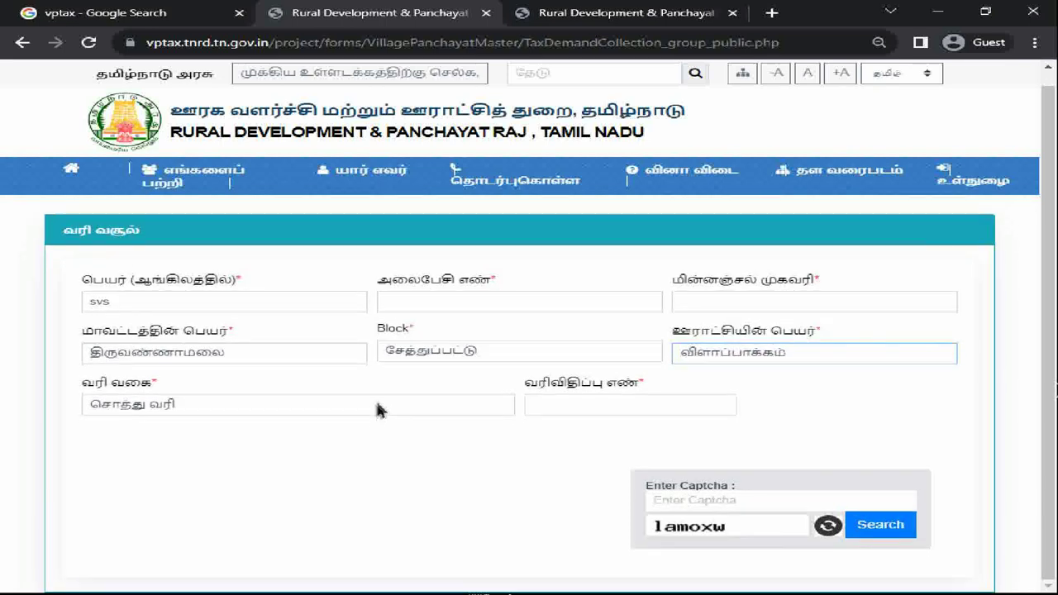
- Set the tax type to சொத்து வரி (property tax) and enter the tax assessment number
{"action": "left_click", "coordinate": [377, 408]}
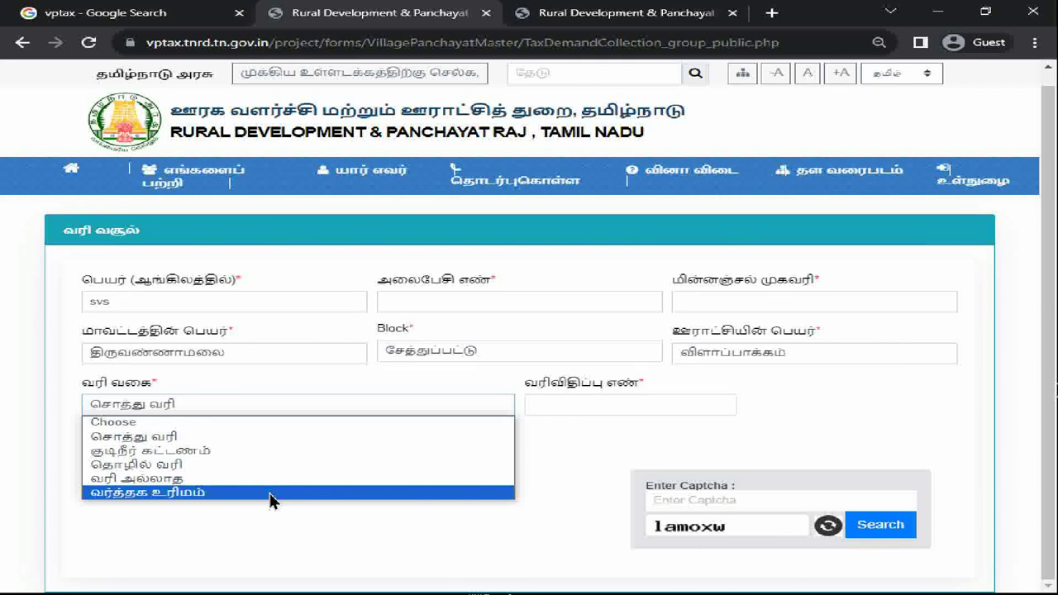
{"action": "left_click", "coordinate": [264, 443]}
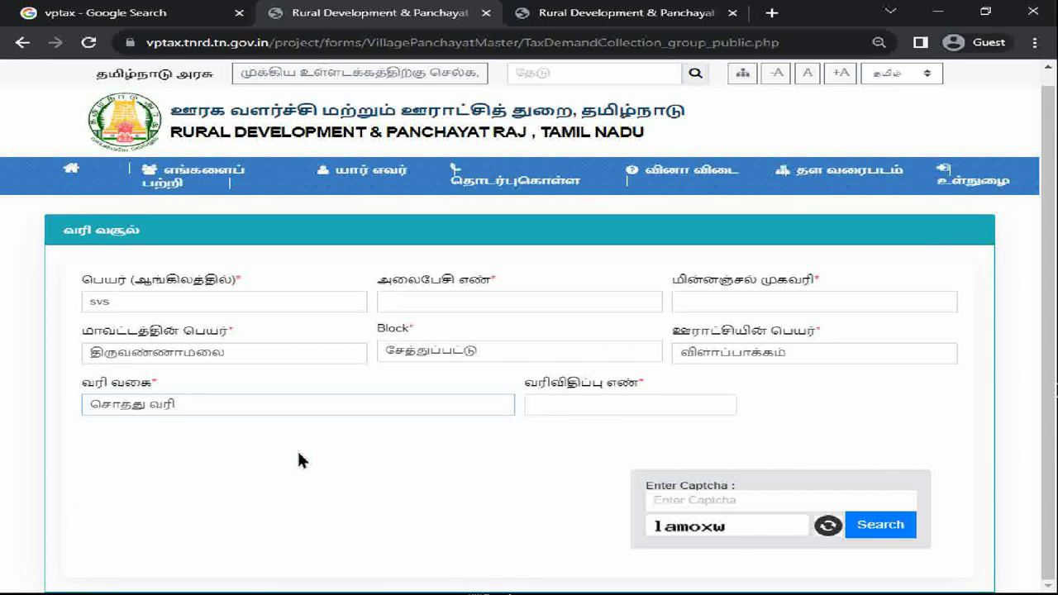
{"action": "left_click", "coordinate": [649, 411]}
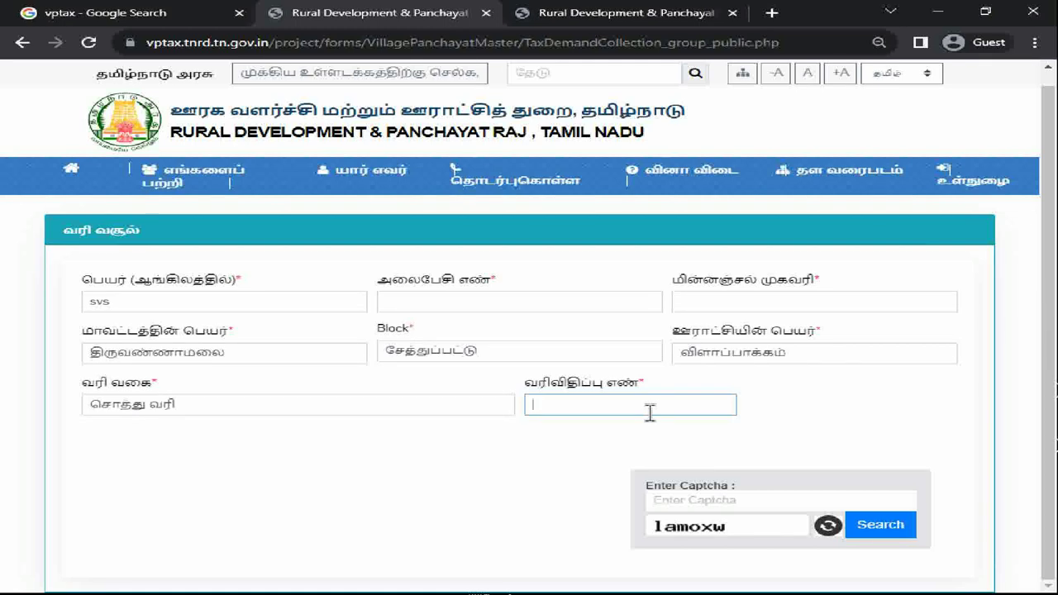
{"action": "type", "text": "5"}
- Fill in the captcha and the mobile number, and search for the property tax demand
{"action": "left_click", "coordinate": [690, 501]}
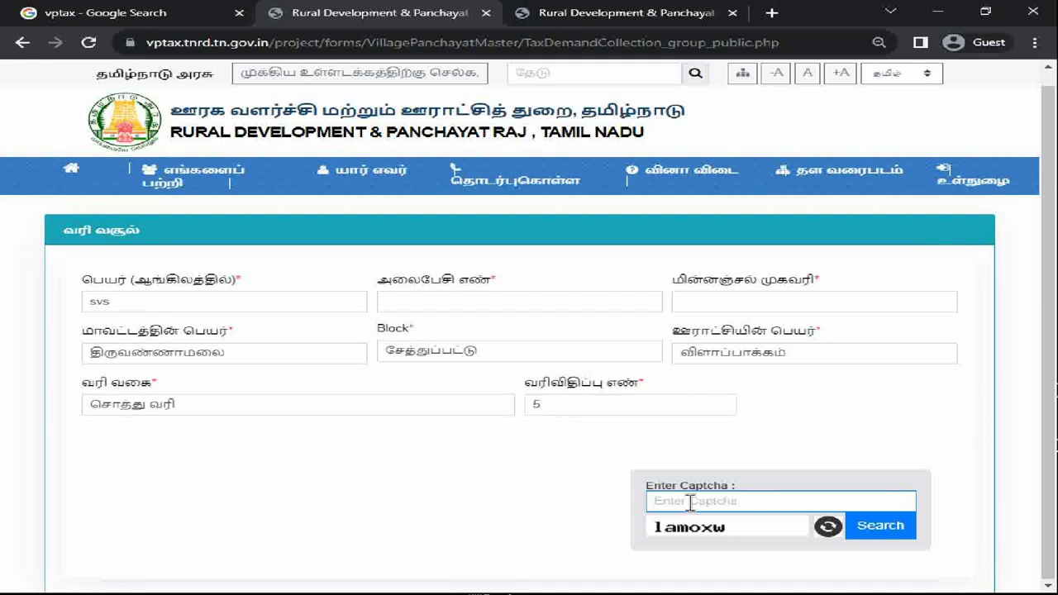
{"action": "type", "text": "lamoxw"}
{"action": "left_click", "coordinate": [589, 306]}
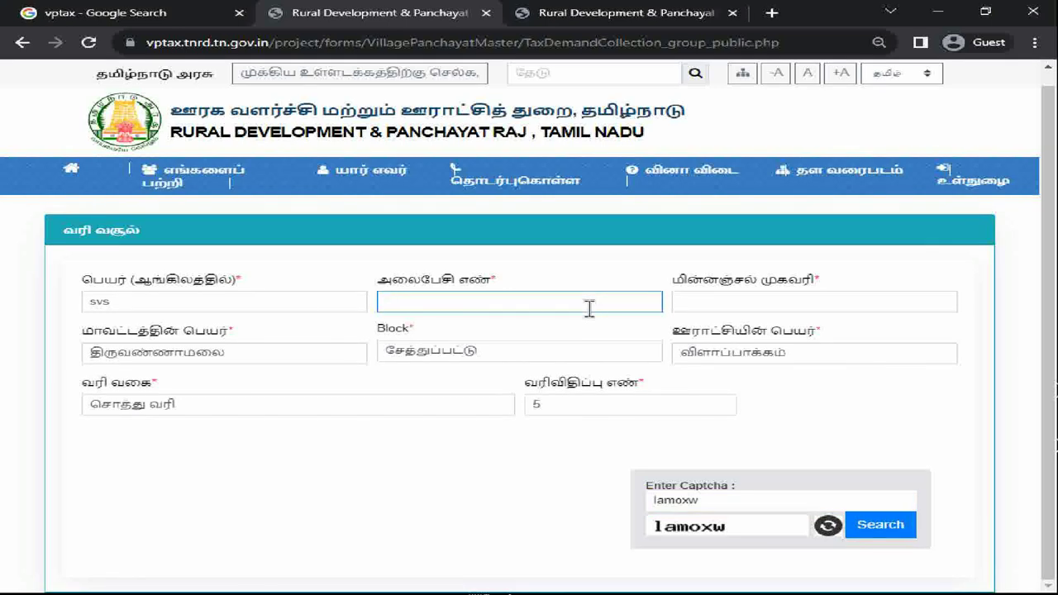
{"action": "left_click", "coordinate": [879, 525]}
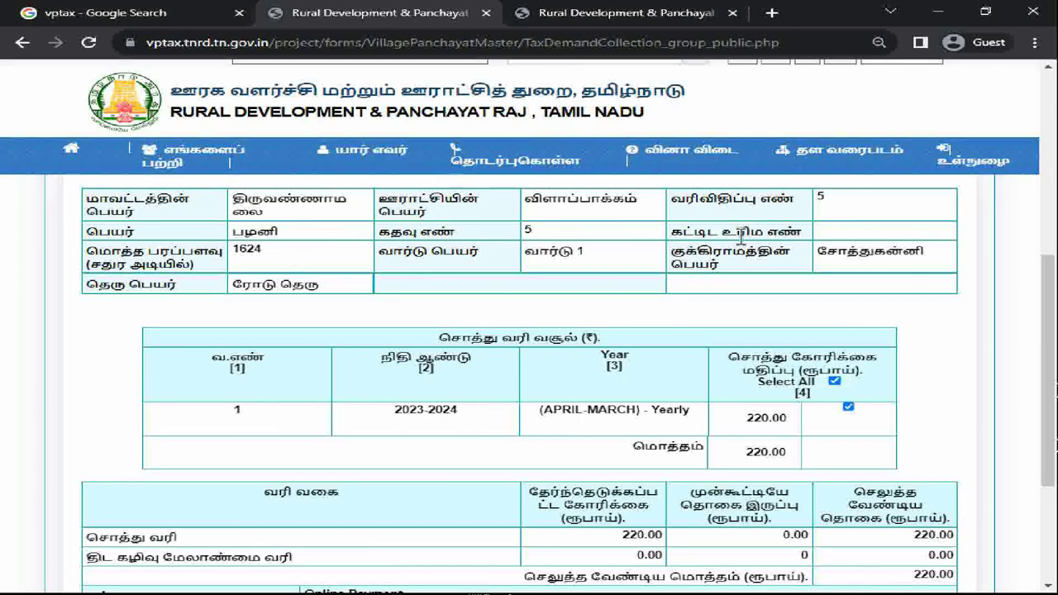
- Proceed to pay the 2023-2024 property tax demand online, confirming the payment and choosing UPI at the gateway
{"action": "scroll", "coordinate": [372, 293], "scroll_direction": "down", "scroll_amount": 1}
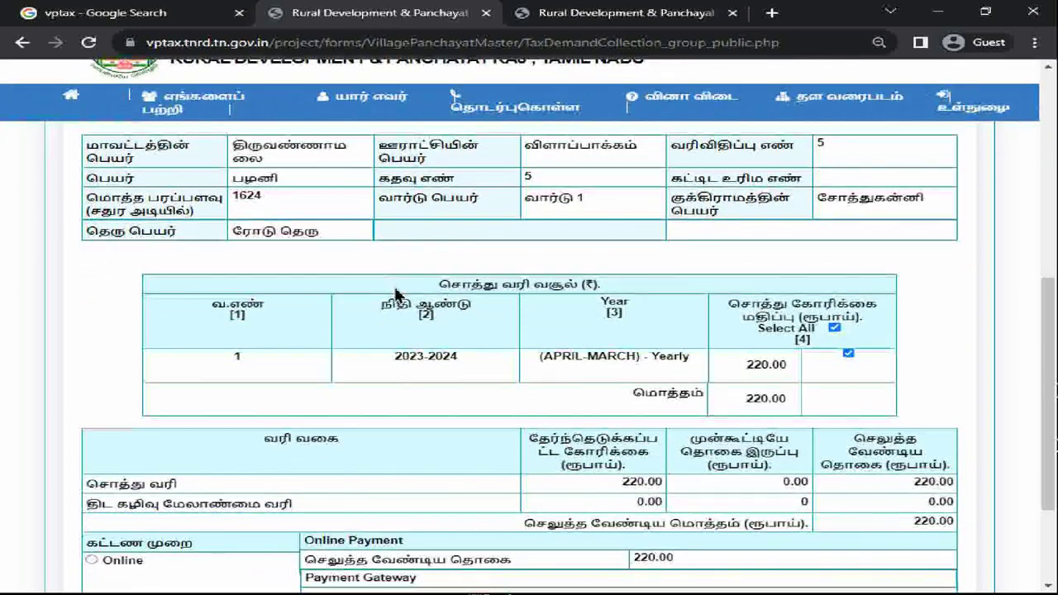
{"action": "scroll", "coordinate": [503, 278], "scroll_direction": "down", "scroll_amount": 1}
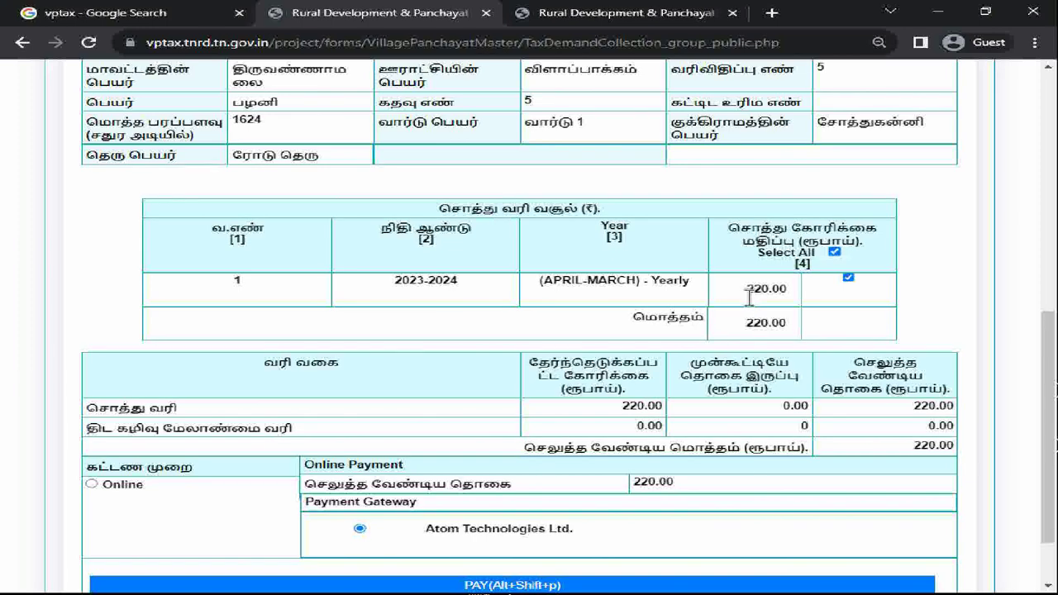
{"action": "scroll", "coordinate": [788, 290], "scroll_direction": "down", "scroll_amount": 1}
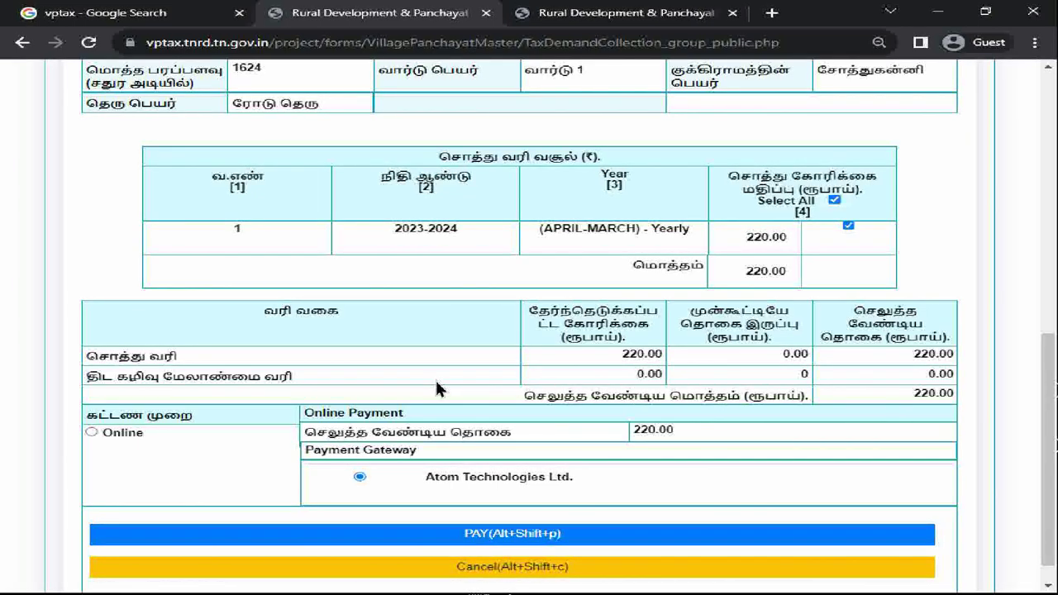
{"action": "left_click", "coordinate": [90, 431]}
{"action": "left_click", "coordinate": [547, 536]}
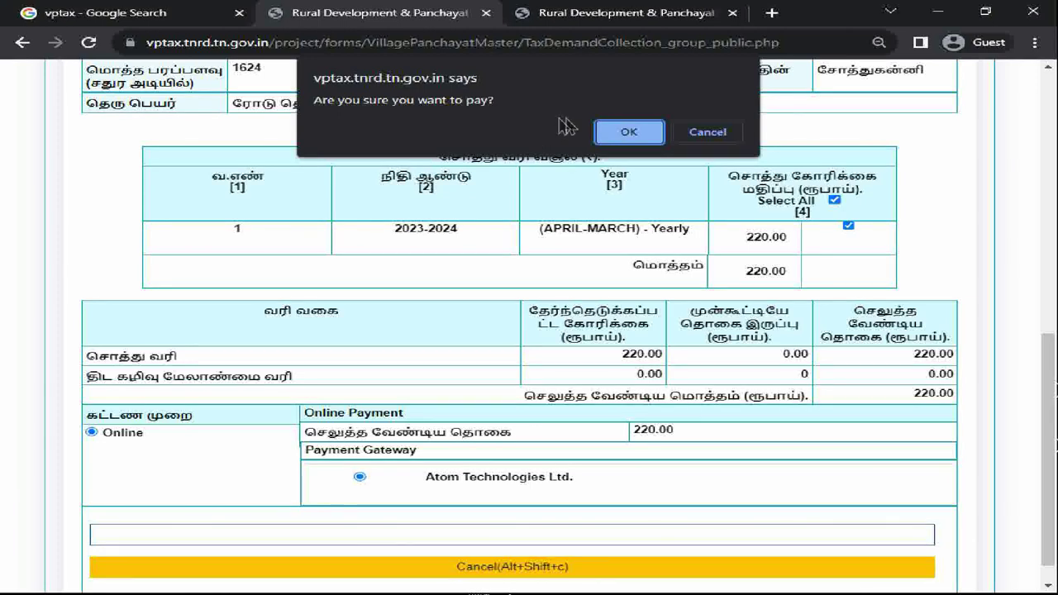
{"action": "left_click", "coordinate": [628, 134]}
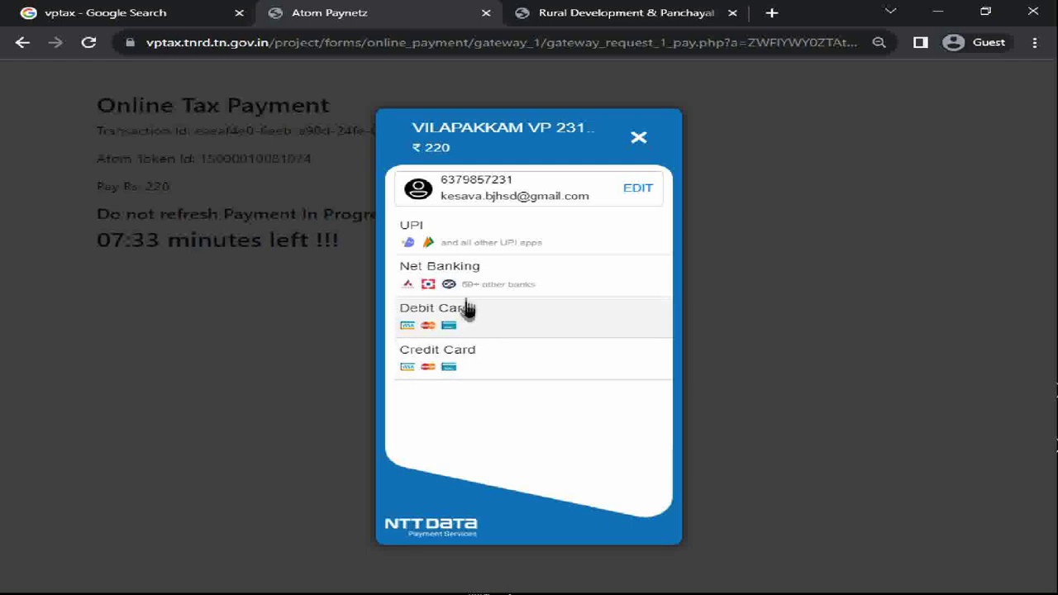
{"action": "left_click", "coordinate": [477, 245]}
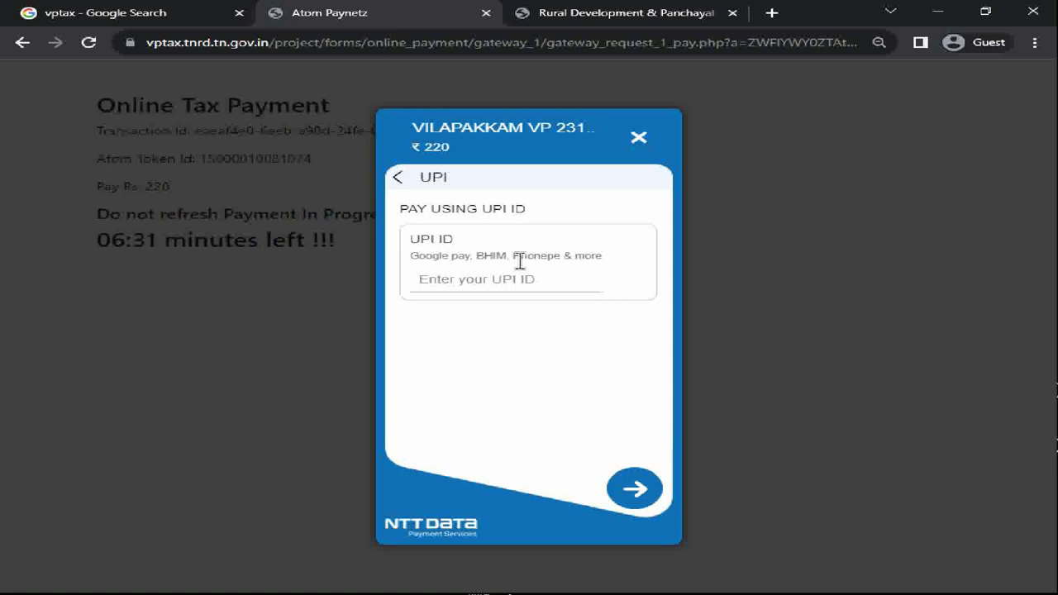
- Close the payment gateway page and open the payment history and receipt lookup, ready at its email field
{"action": "key", "text": "ctrl+w"}
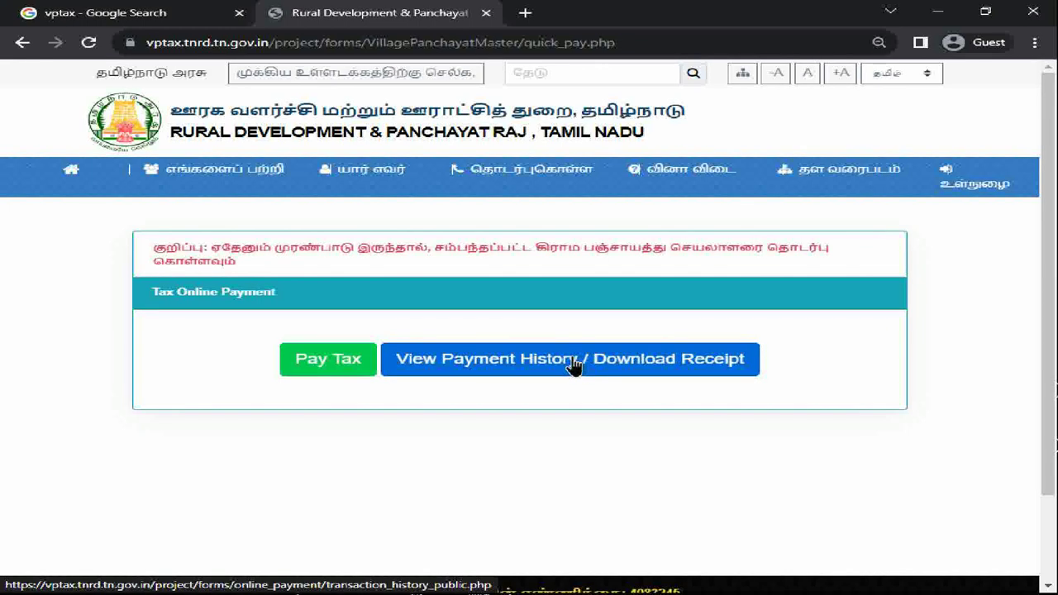
{"action": "left_click", "coordinate": [583, 365]}
{"action": "left_click", "coordinate": [382, 302]}
{"action": "left_click", "coordinate": [657, 300]}
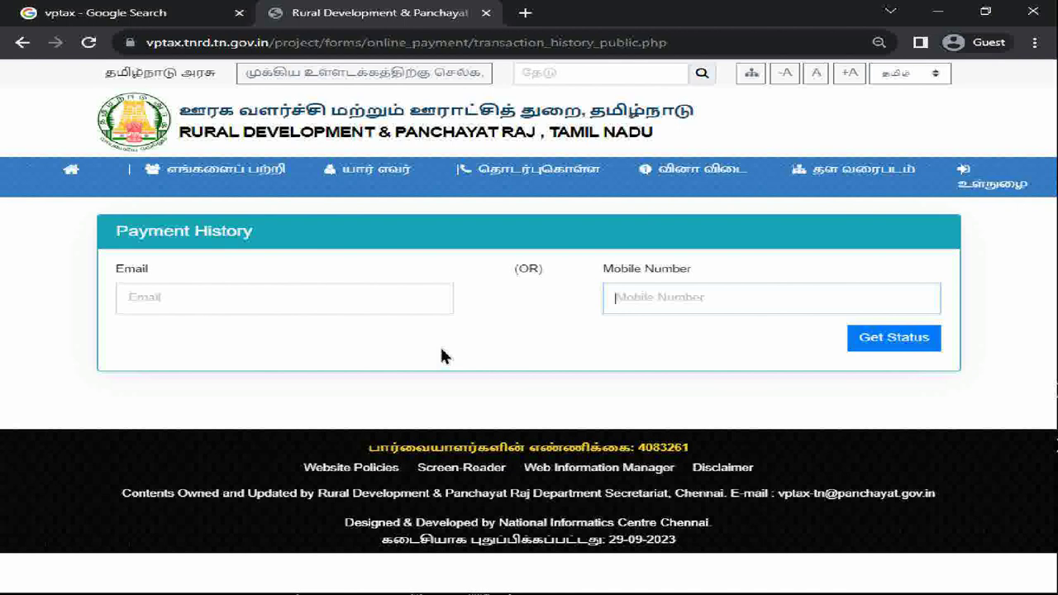
{"action": "left_click", "coordinate": [378, 301]}
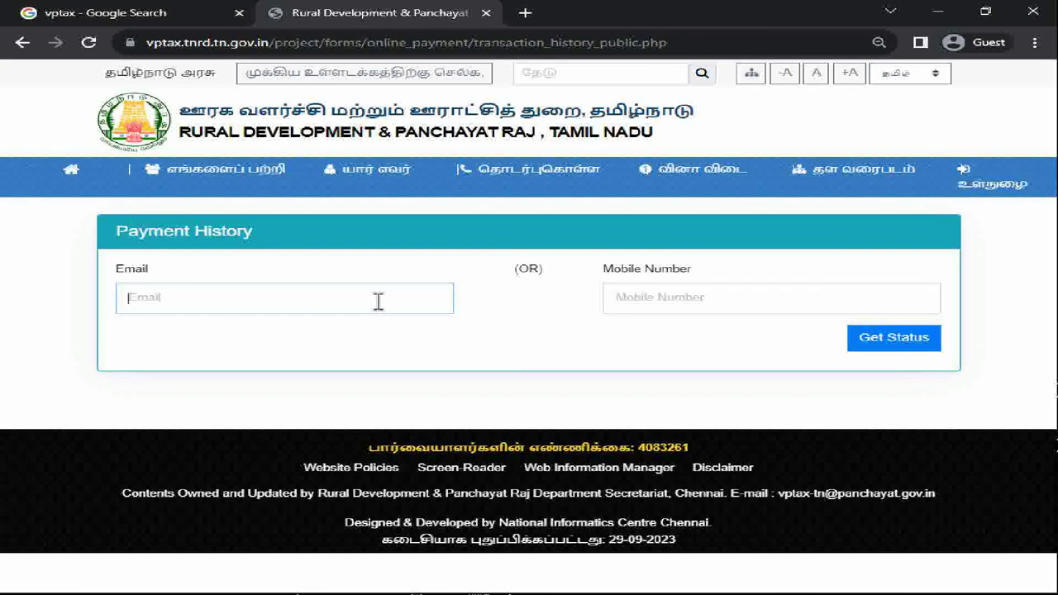